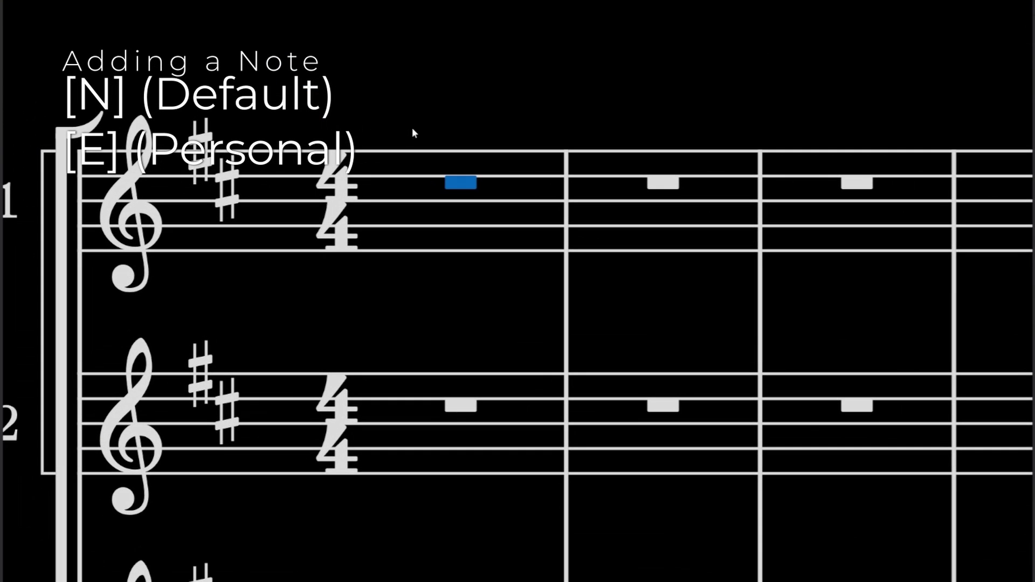
# Step: Enter quarter notes in the first bar of Flute 1: an A–D chord, then B and C
pyautogui.press('n')
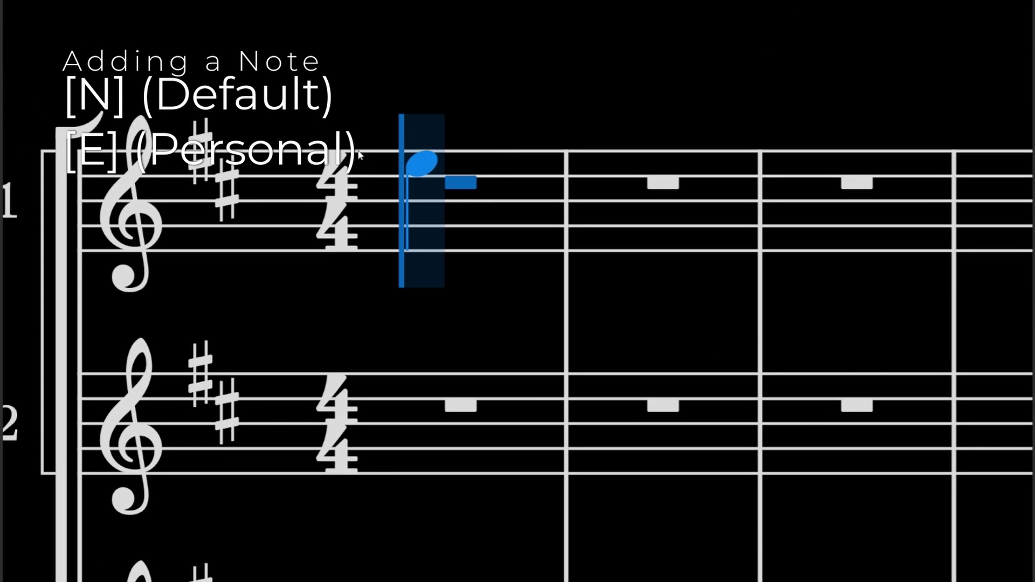
pyautogui.click(455, 180)
pyautogui.press('Escape')
pyautogui.press('n')
pyautogui.click(423, 214)
pyautogui.press('b')
pyautogui.press('c')
pyautogui.press('Escape')
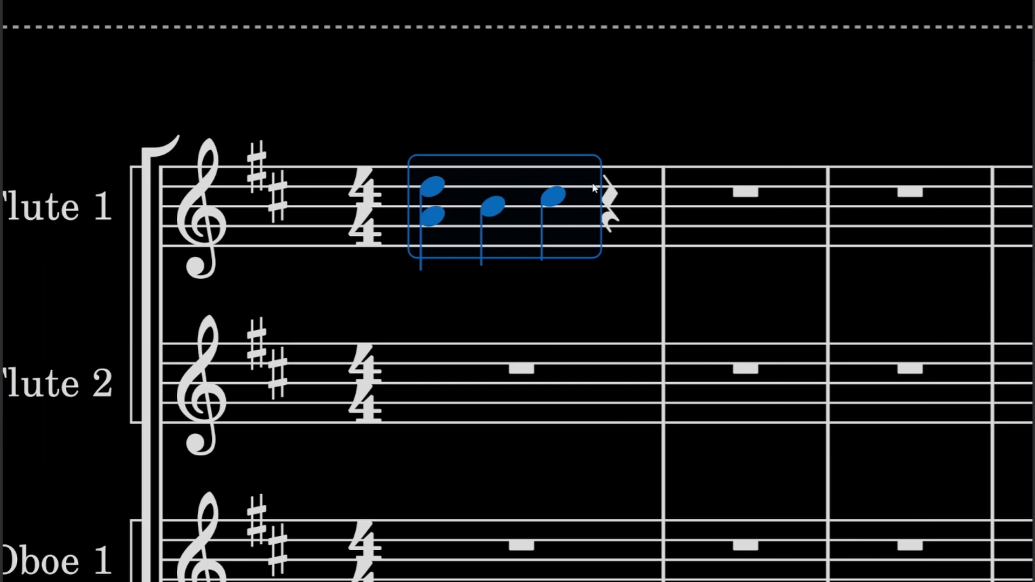
# Step: Delete all the notes in the first bar of Flute 1
pyautogui.press('Delete')
pyautogui.click(555, 196)
pyautogui.press('Delete')
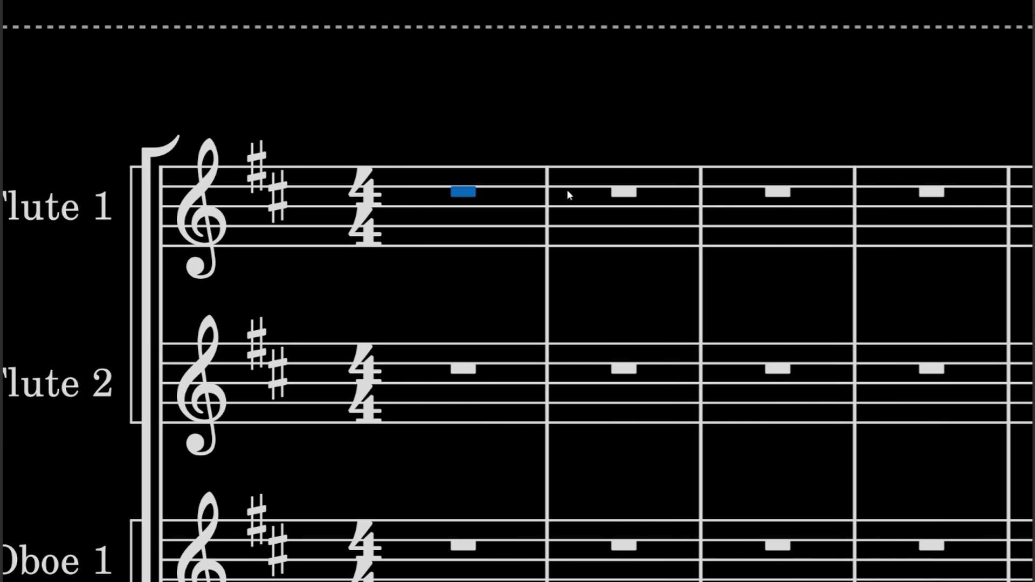
# Step: Paste the copied C quarter note on beat 1 of Flute 1's first bar and try pasting it again on beat 2
pyautogui.press('n')
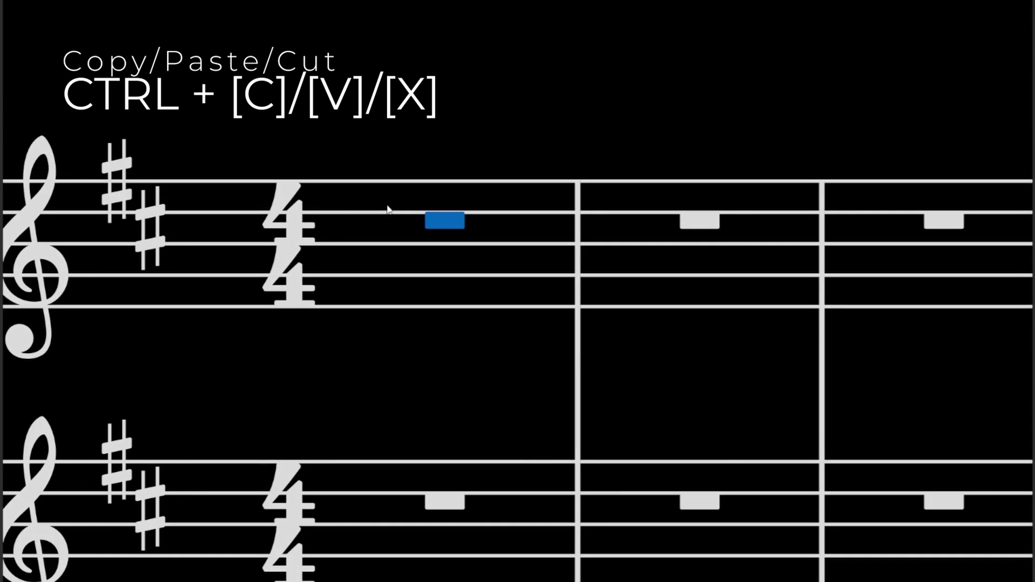
pyautogui.hotkey('ctrl', 'v')
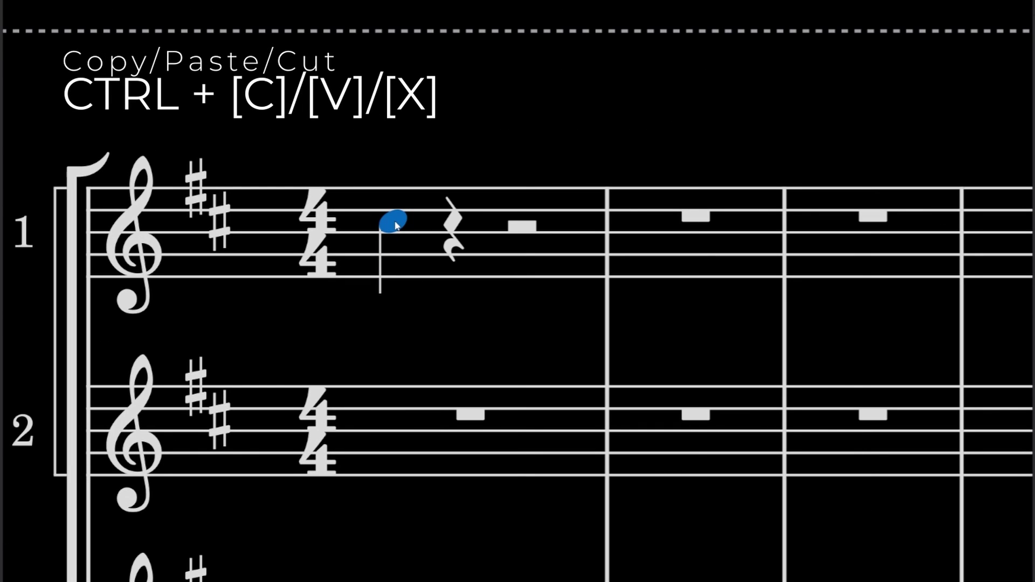
pyautogui.click(446, 234)
pyautogui.hotkey('ctrl', 'v')
pyautogui.hotkey('ctrl', 'z')
# Step: Cut the C quarter note on beat 1 of Flute 1 and paste it back in the same place
pyautogui.click(399, 224)
pyautogui.hotkey('ctrl', 'x')
pyautogui.hotkey('ctrl', 'v')
# Step: Enter D, E and F quarter notes after the C to fill the first bar of Flute 1
pyautogui.click(501, 165)
pyautogui.click(400, 217)
pyautogui.moveTo(513, 152); pyautogui.dragTo(412, 149)
pyautogui.press('n')
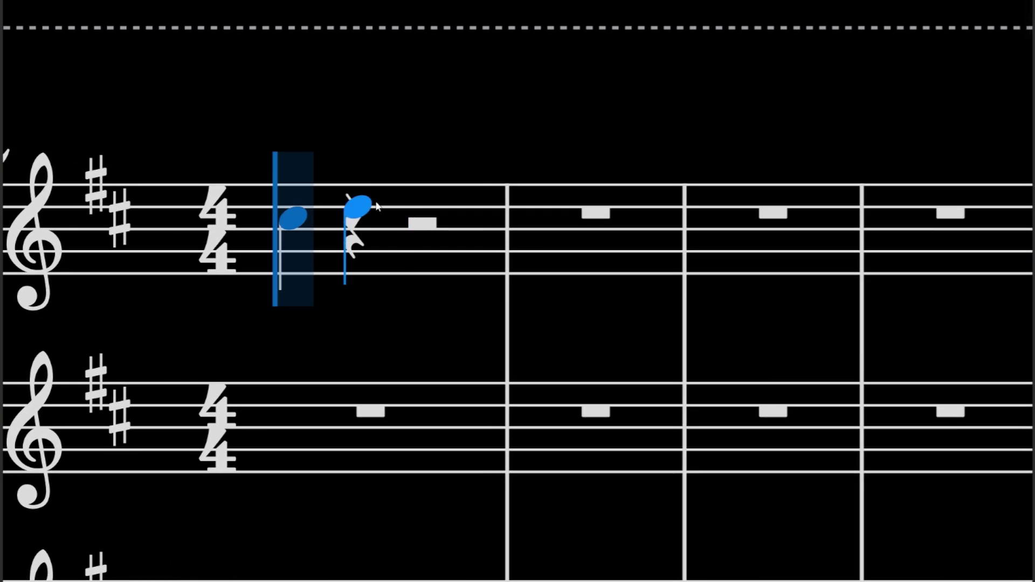
pyautogui.click(361, 207)
pyautogui.click(426, 196)
pyautogui.click(488, 184)
# Step: Try placing a quarter note at the start of Flute 2's second bar and delete it
pyautogui.click(617, 461)
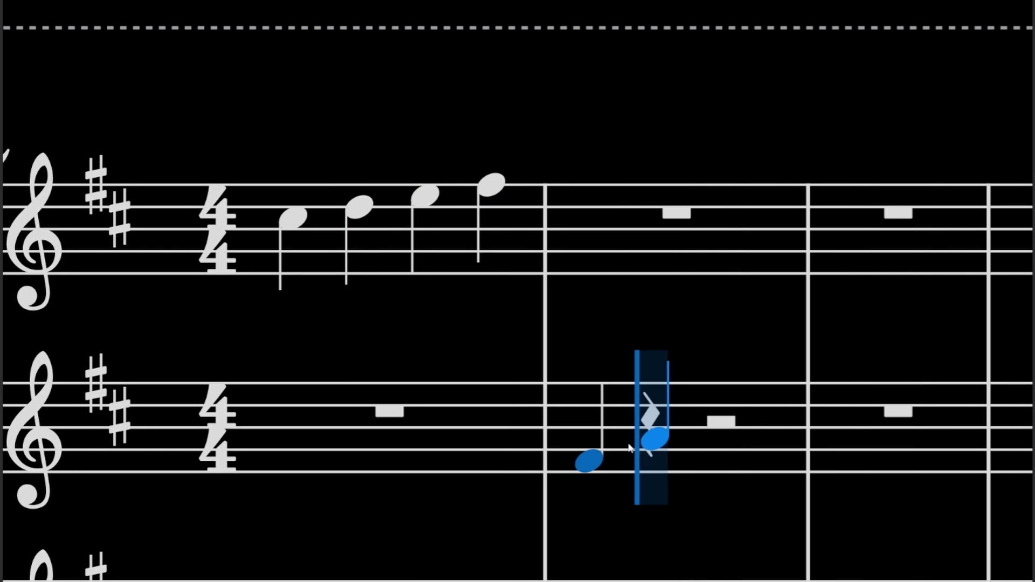
pyautogui.press('Delete')
pyautogui.scroll(-1, 601, 456)
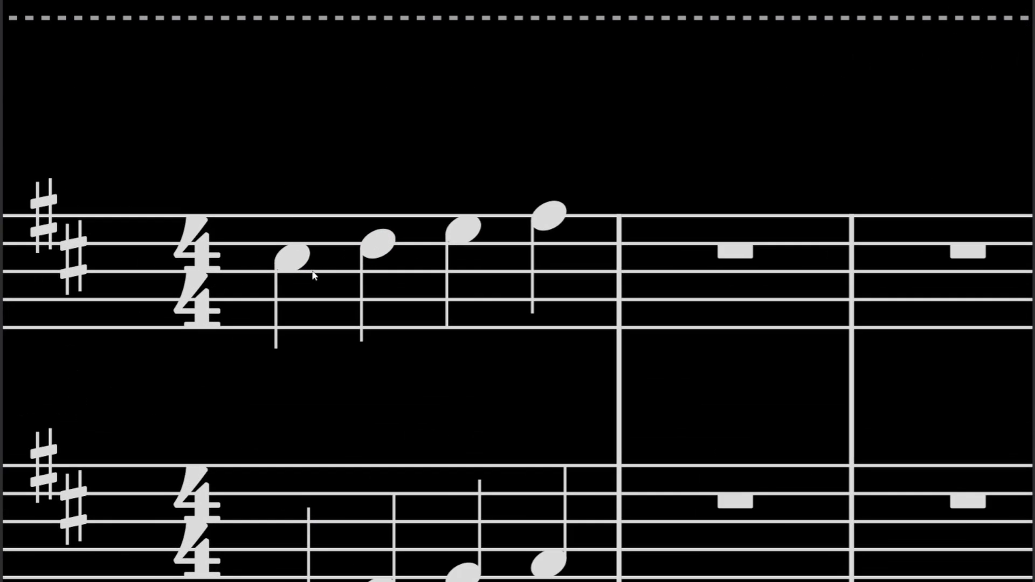
# Step: Clear the first-bar notes of Flute 1 and Flute 2 and paste them back with shortened durations as sixteenth notes
pyautogui.scroll(-3, 452, 305)
pyautogui.click(454, 306)
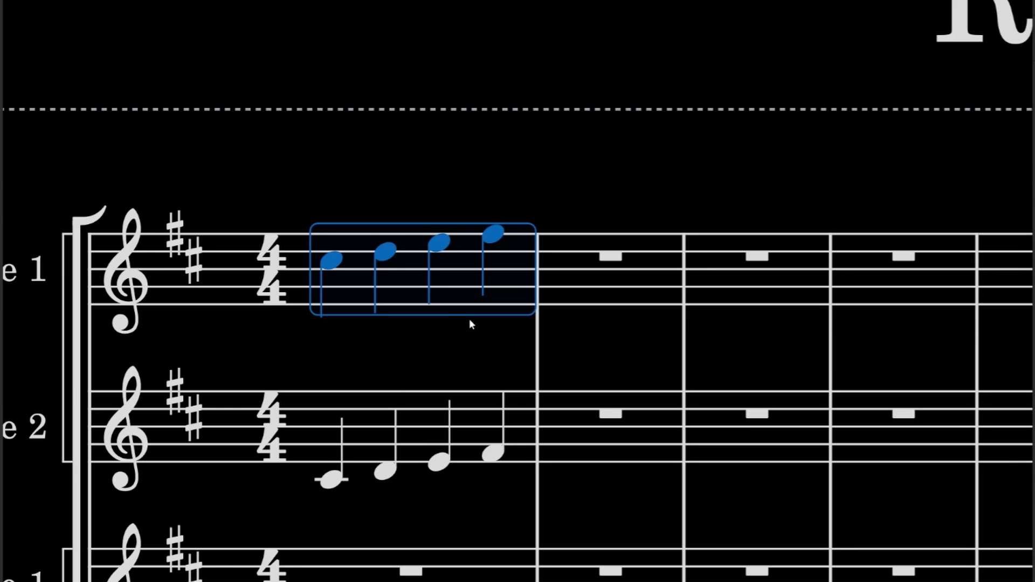
pyautogui.moveTo(475, 325); pyautogui.dragTo(478, 258)
pyautogui.keyDown('shift'); pyautogui.click(518, 340); pyautogui.keyUp('shift')
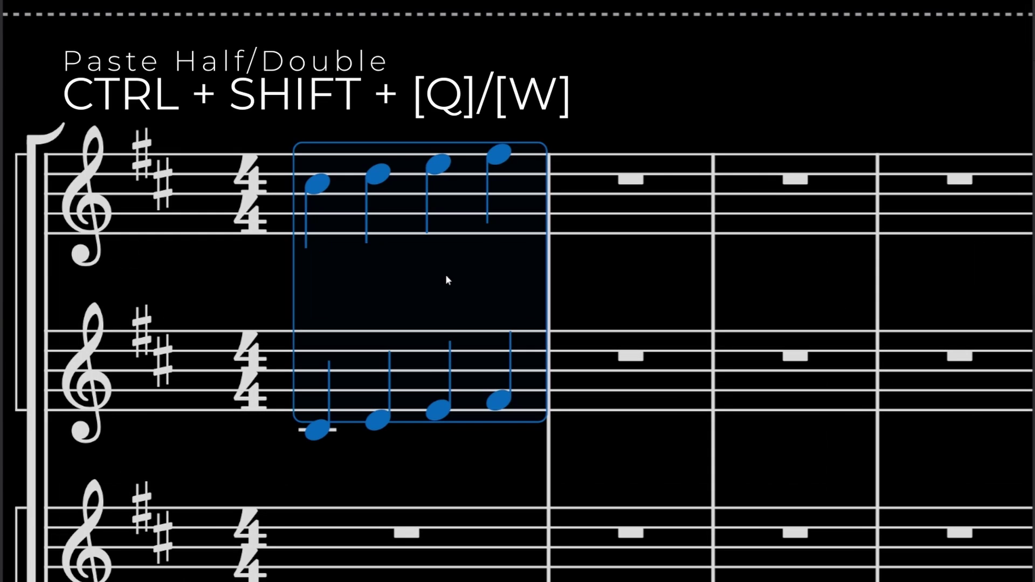
pyautogui.press('Delete')
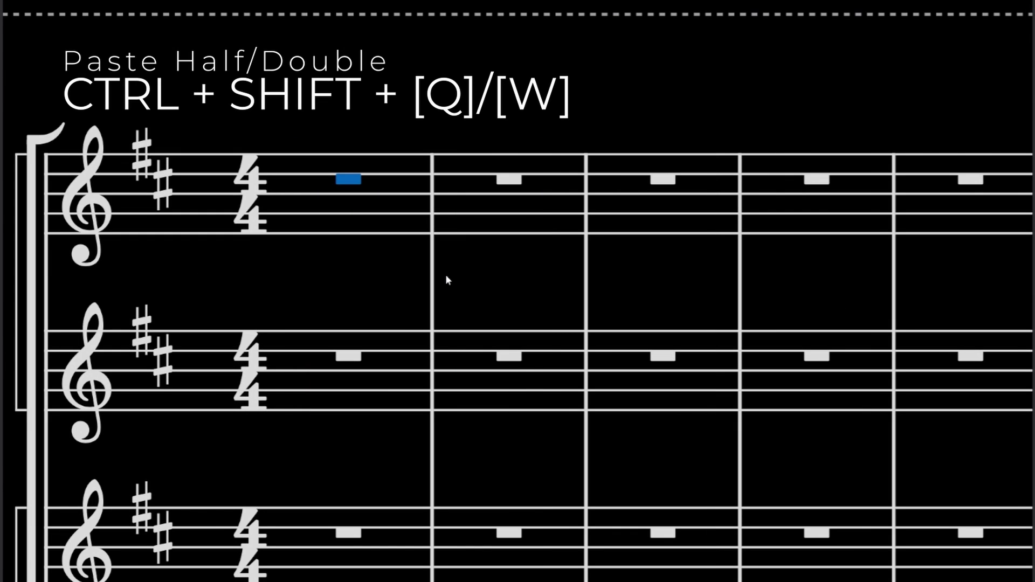
pyautogui.hotkey('ctrl', 'shift', 'q')
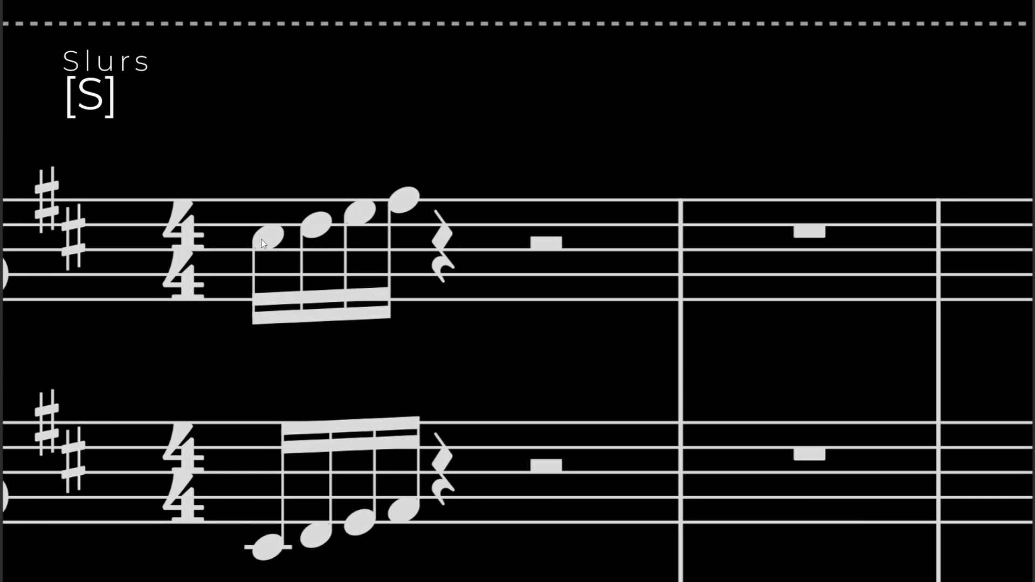
# Step: Select the four sixteenth notes in both Flute 1 and Flute 2 and toggle staccato on them
pyautogui.click(268, 238)
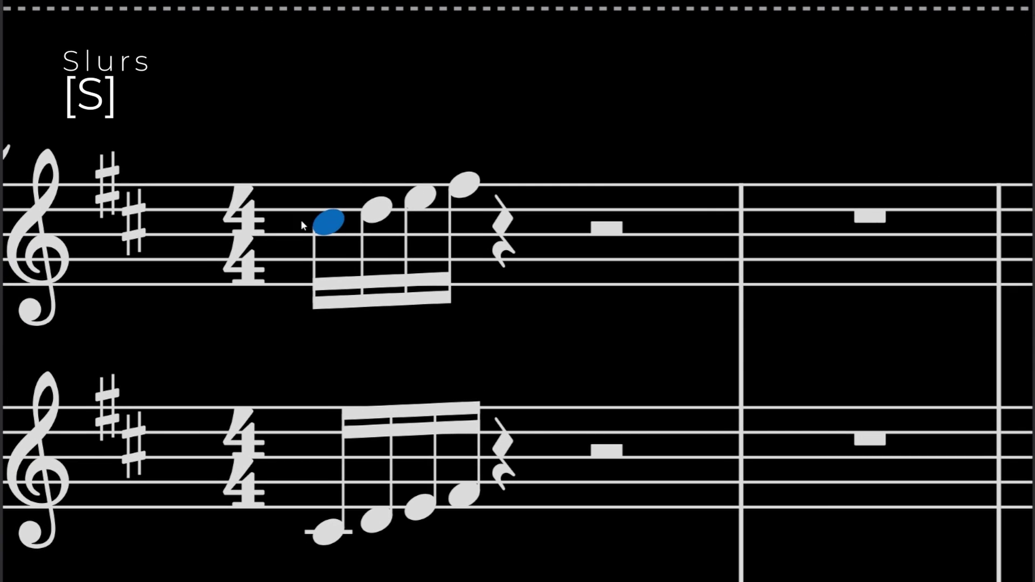
pyautogui.keyDown('shift'); pyautogui.click(463, 180); pyautogui.keyUp('shift')
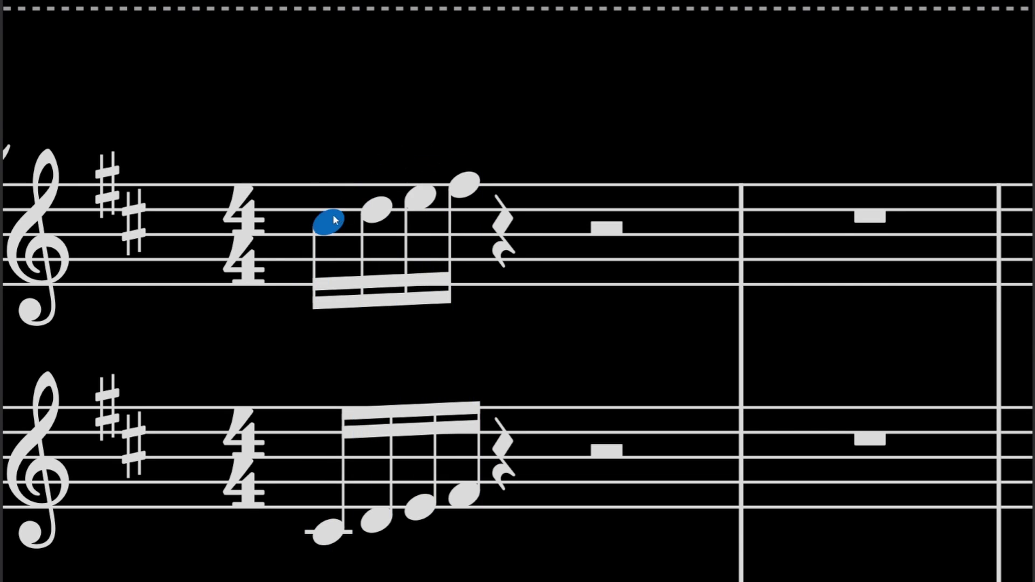
pyautogui.keyDown('shift'); pyautogui.click(461, 182); pyautogui.keyUp('shift')
pyautogui.keyDown('shift'); pyautogui.click(467, 497); pyautogui.keyUp('shift')
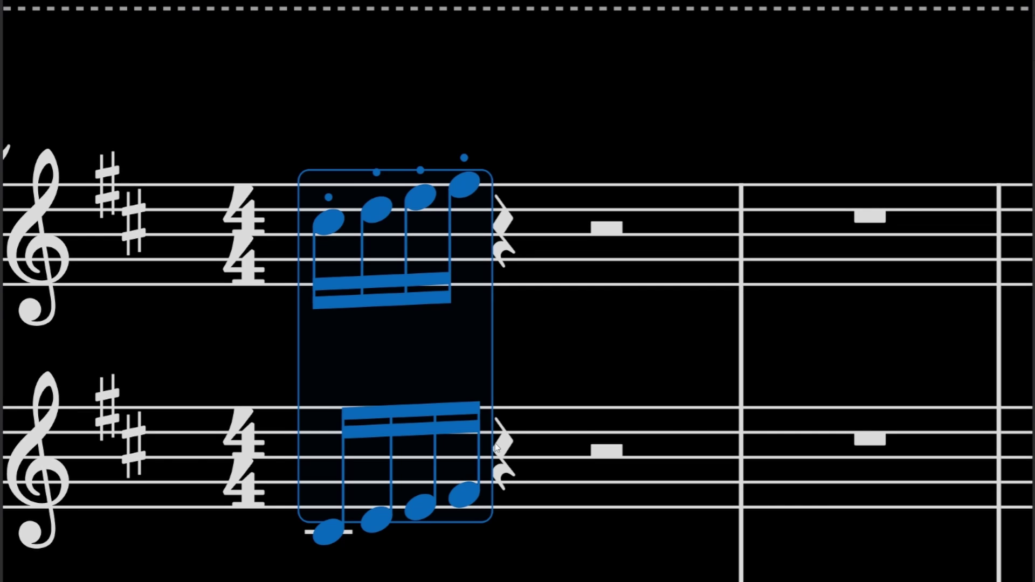
pyautogui.hotkey('shift', 's')
pyautogui.hotkey('shift', 's')
pyautogui.hotkey('shift', 's')
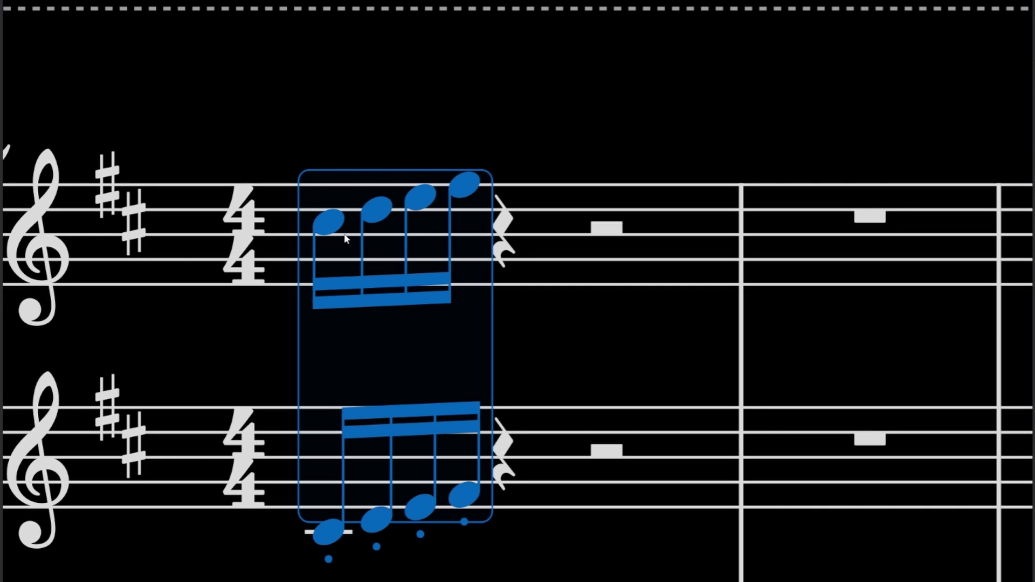
# Step: Add staccato to the four sixteenth notes of Flute 1 and play the passage back
pyautogui.click(333, 224)
pyautogui.keyDown('shift'); pyautogui.click(467, 182); pyautogui.keyUp('shift')
pyautogui.hotkey('shift', 's')
pyautogui.click(510, 144)
pyautogui.press('space')
pyautogui.press('space')
# Step: Add an accent to the first sixteenth note of both Flute 1 and Flute 2
pyautogui.keyDown('shift'); pyautogui.click(334, 540); pyautogui.keyUp('shift')
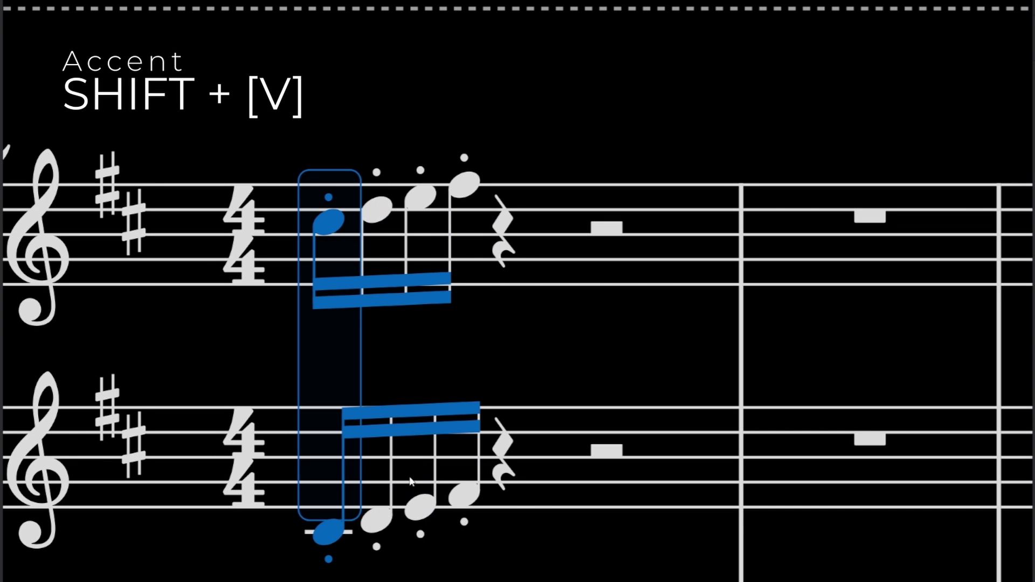
pyautogui.hotkey('shift', 'v')
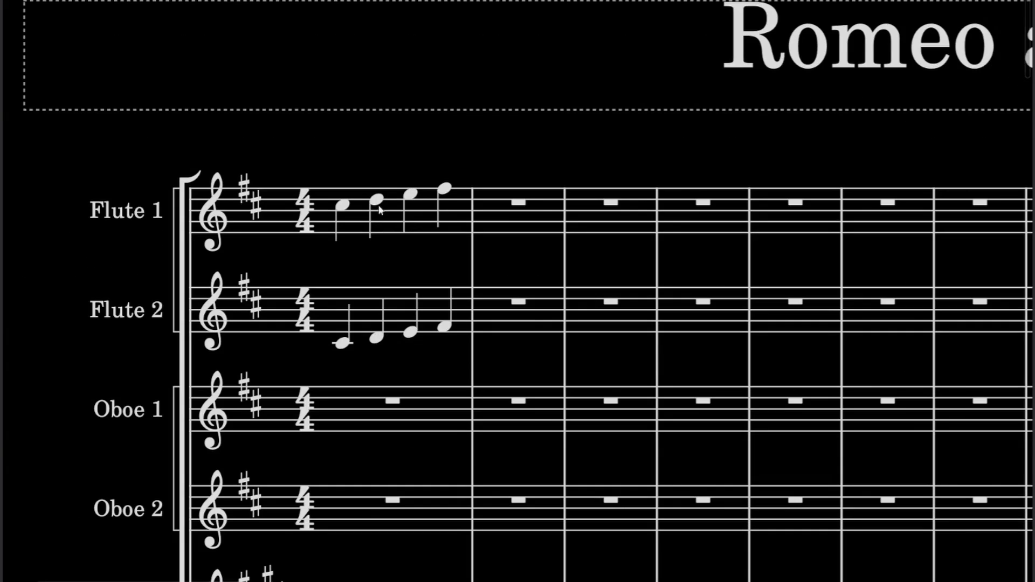
# Step: Repeat the first-bar quarter notes of both flutes into the second bar and undo the repetition
pyautogui.scroll(5, 379, 210)
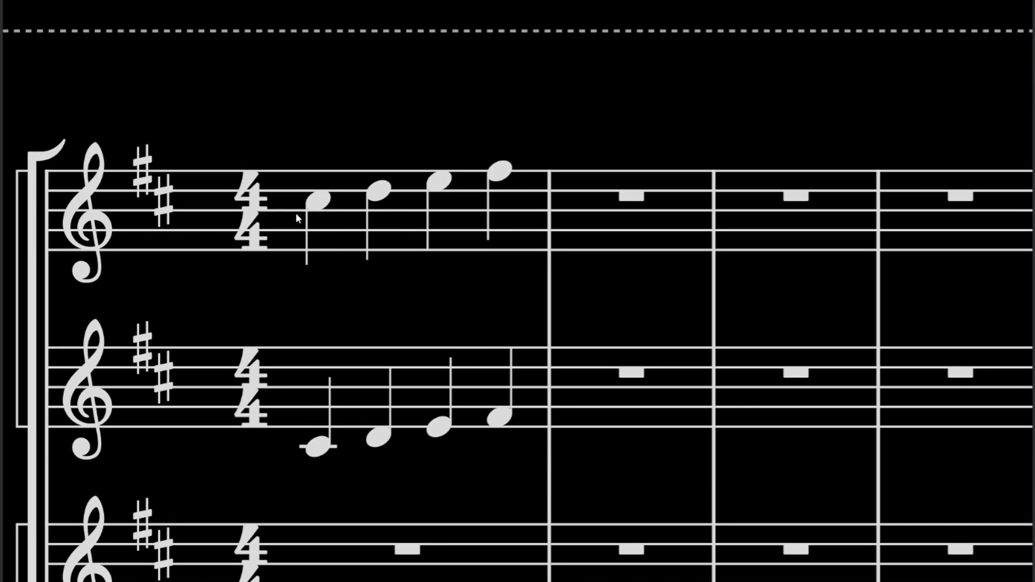
pyautogui.click(296, 215)
pyautogui.keyDown('shift'); pyautogui.click(529, 405); pyautogui.keyUp('shift')
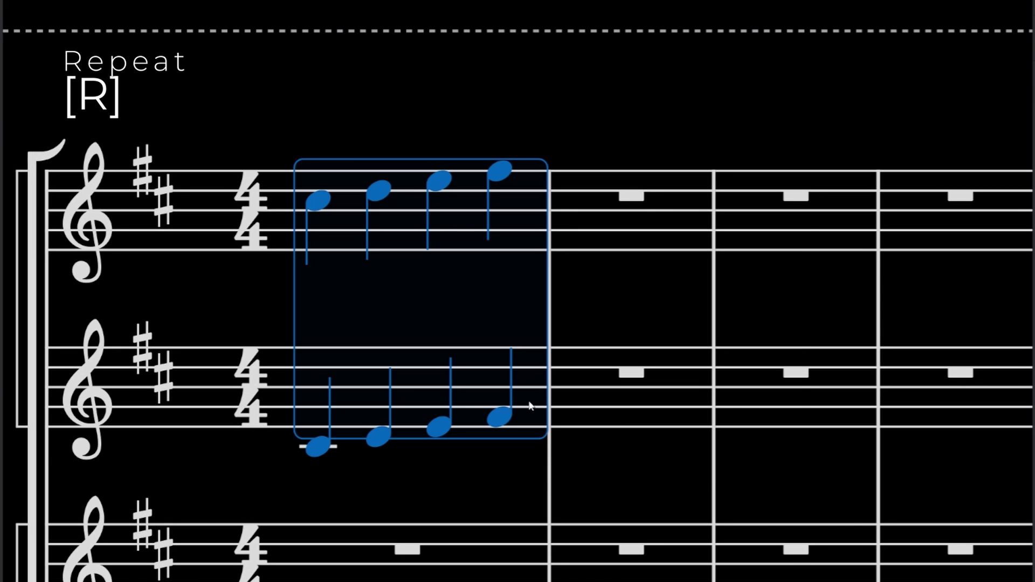
pyautogui.press('r')
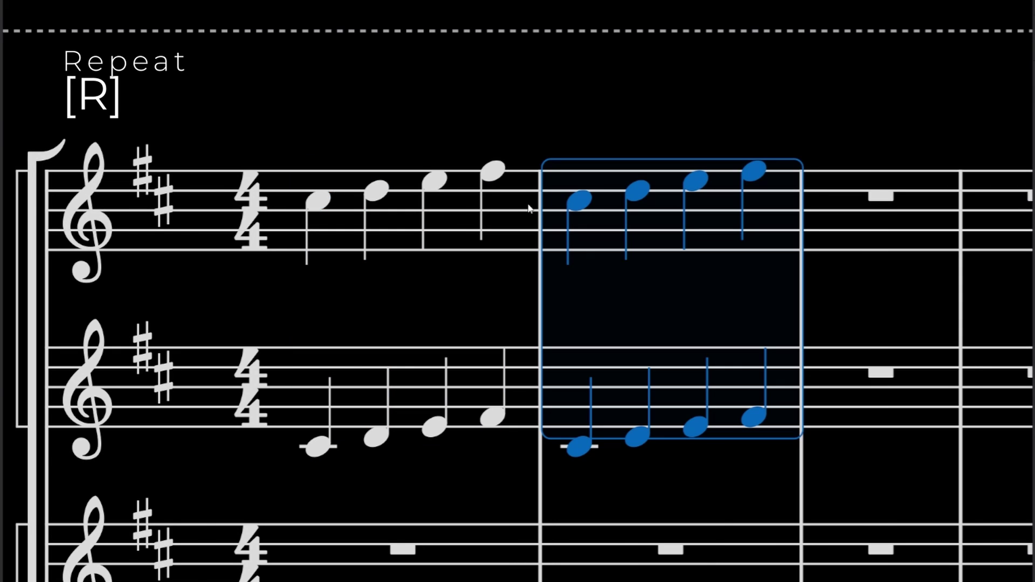
pyautogui.hotkey('ctrl', 'z')
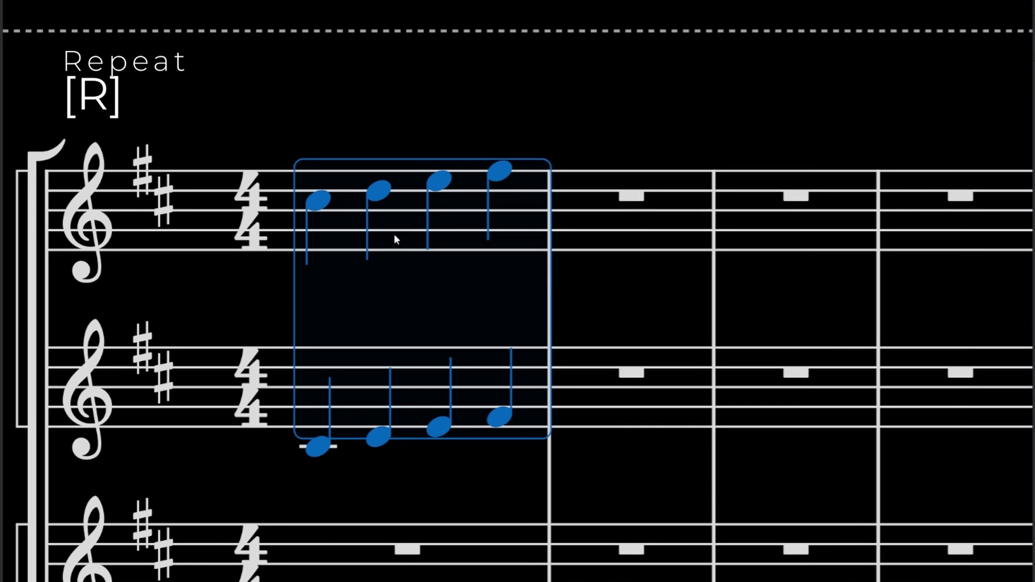
# Step: Try pasting the copied first-bar notes into the second bar of the flutes and undo the paste
pyautogui.click(635, 214)
pyautogui.hotkey('ctrl', 'v')
pyautogui.click(595, 134)
pyautogui.hotkey('ctrl', 'z')
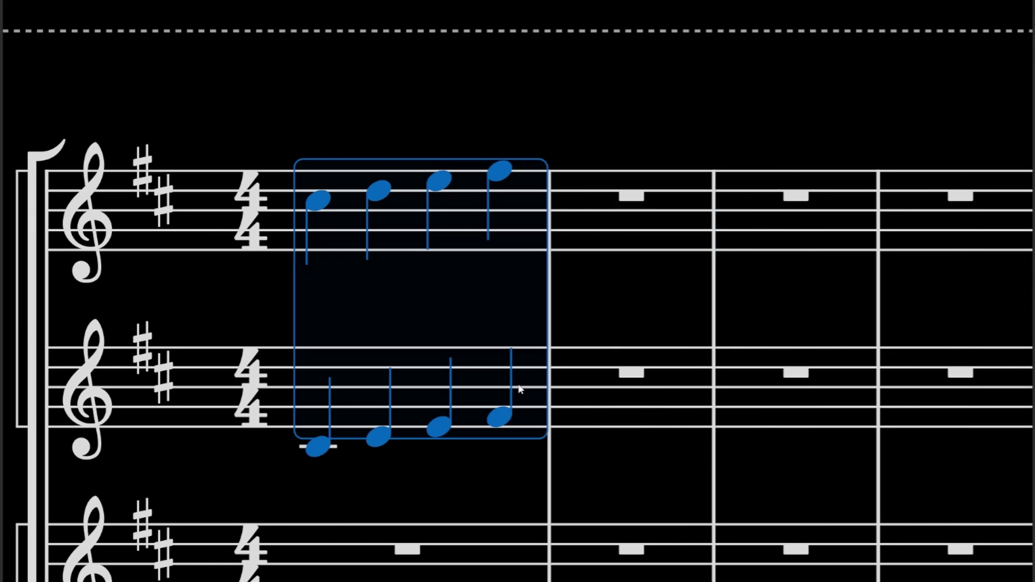
# Step: Use the Repeat command again on both flutes' first-bar selection and undo it
pyautogui.press('r')
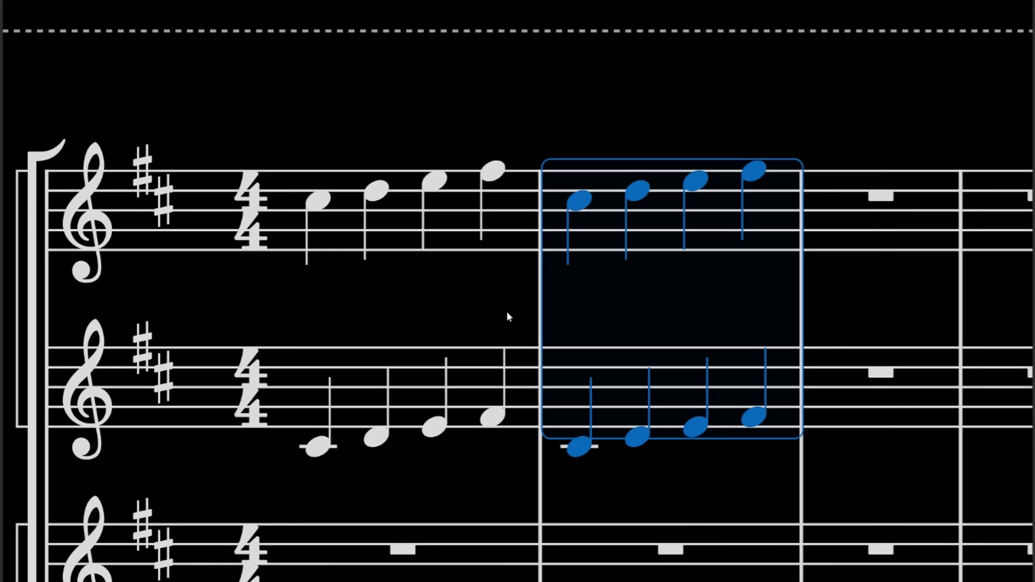
pyautogui.press('Escape')
pyautogui.hotkey('ctrl', 'z')
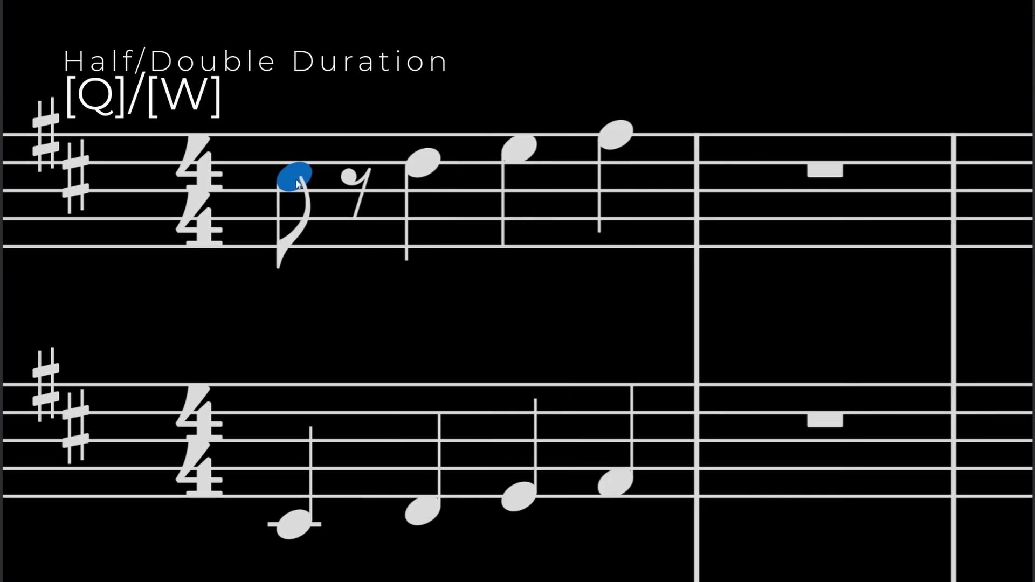
# Step: Halve the first Flute 1 note to a sixteenth, then double its duration twice to make it a quarter note
pyautogui.press('q')
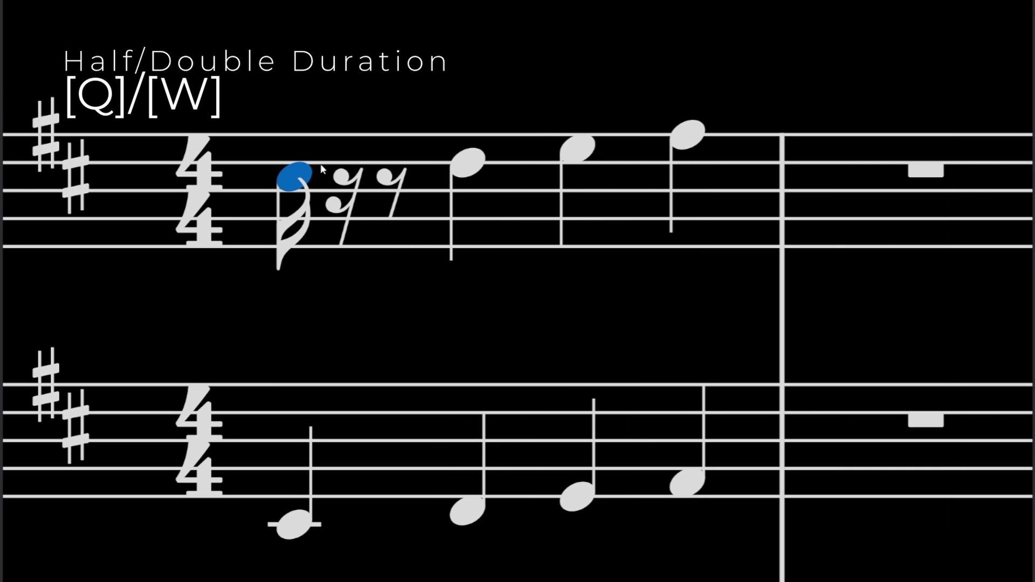
pyautogui.press('w')
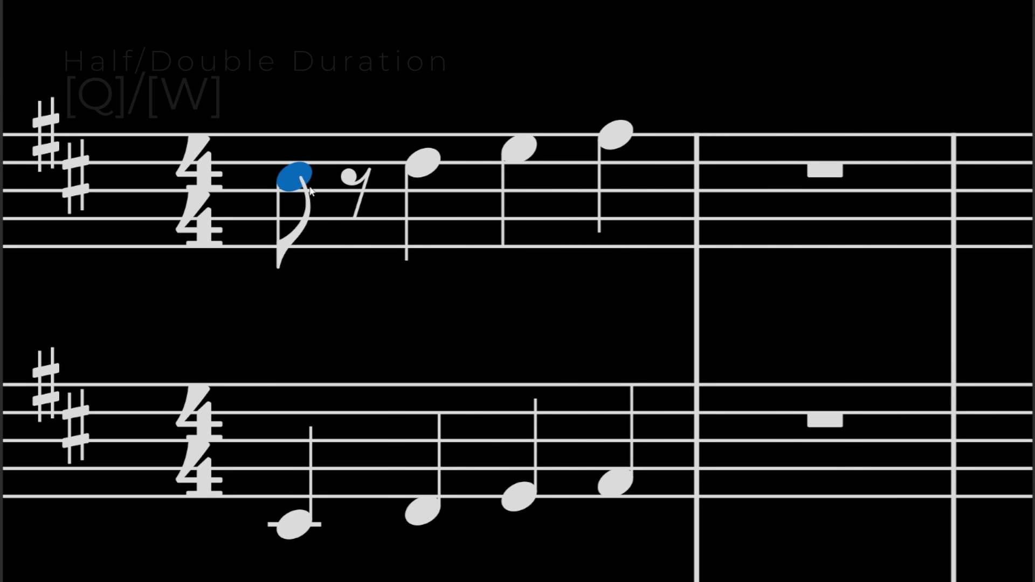
pyautogui.press('w')
pyautogui.keyDown('shift'); pyautogui.click(295, 526); pyautogui.keyUp('shift')
pyautogui.click(294, 177)
pyautogui.moveTo(323, 115); pyautogui.dragTo(376, 107)
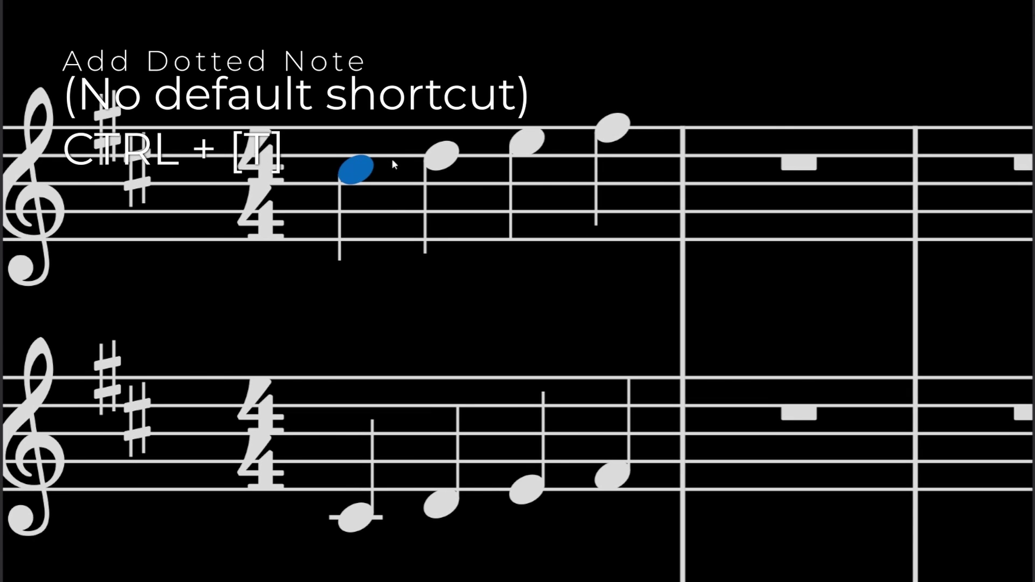
# Step: Dot the first quarter note of Flute 1 and lengthen the first note in dotted steps to a whole note tied to a half note
pyautogui.hotkey('ctrl', 't')
pyautogui.moveTo(387, 124); pyautogui.dragTo(338, 141)
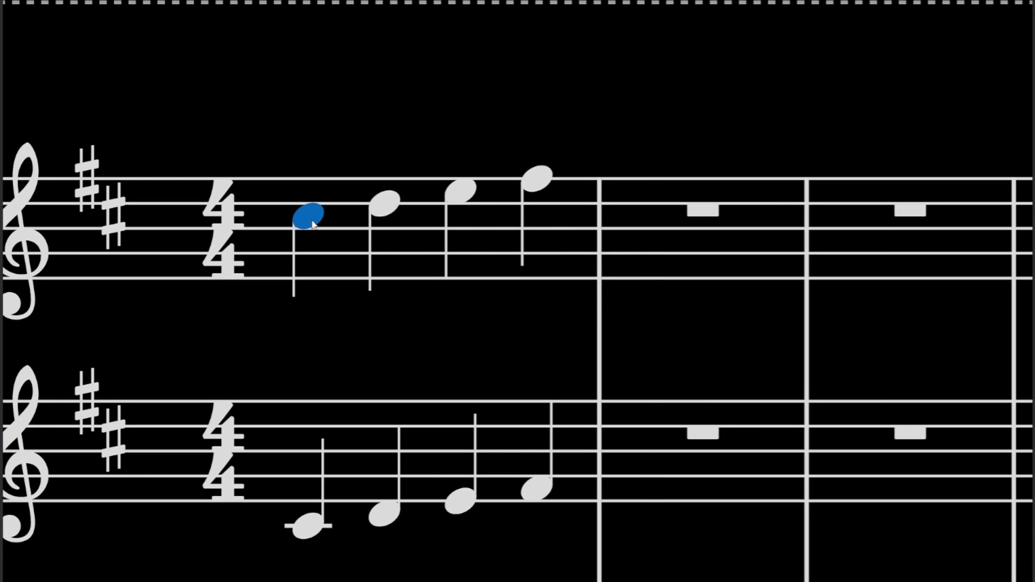
pyautogui.hotkey('shift', 'w')
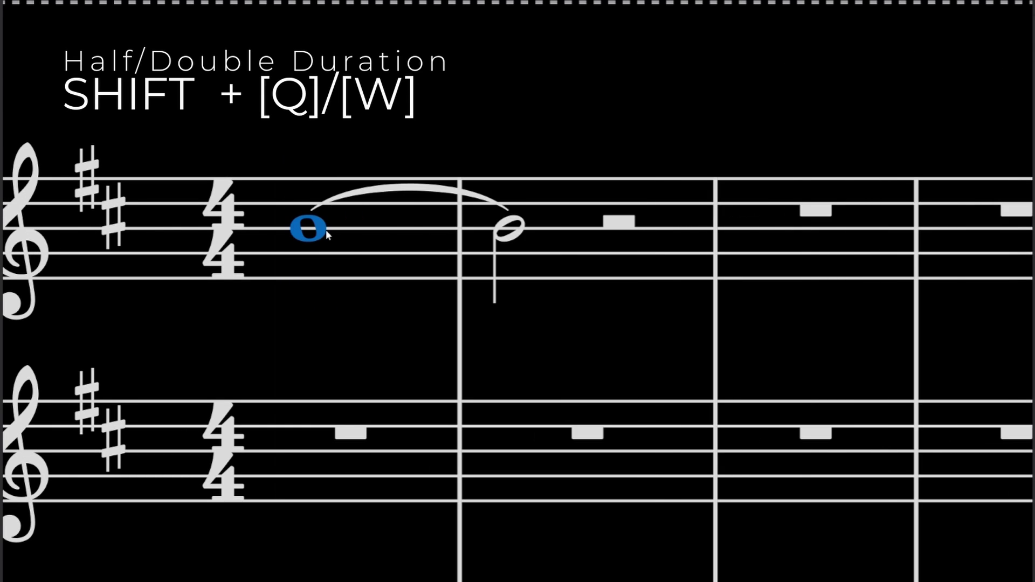
# Step: Try deleting the tied whole and half notes in Flute 1 and undo the deletion
pyautogui.keyDown('shift'); pyautogui.click(504, 233); pyautogui.keyUp('shift')
pyautogui.press('Delete')
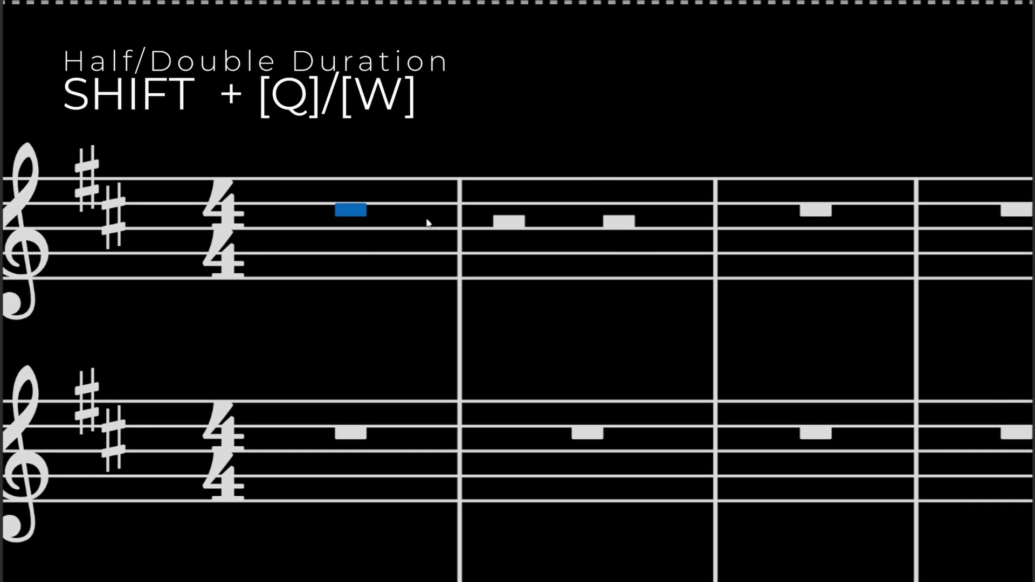
pyautogui.hotkey('ctrl', 'z')
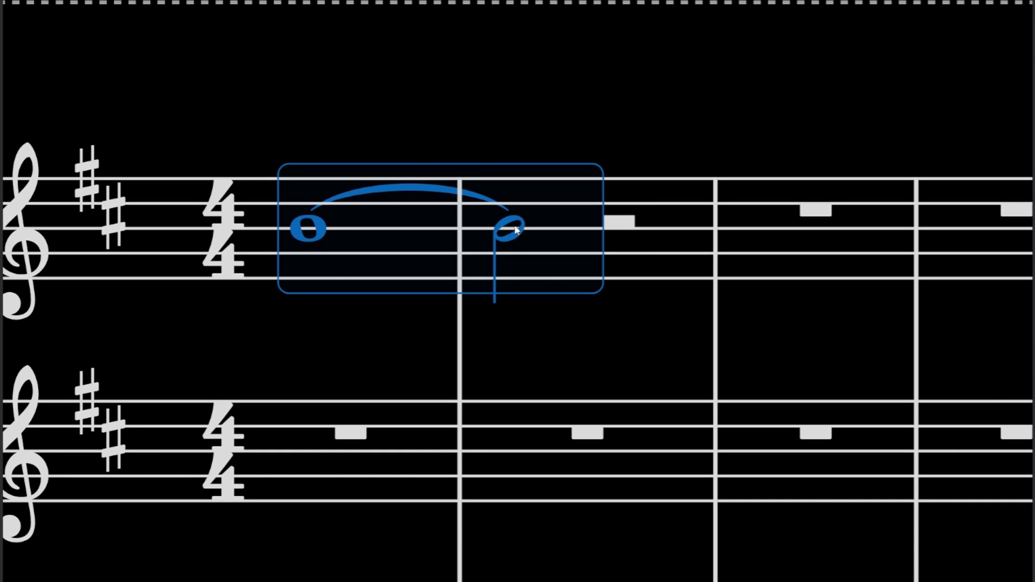
# Step: Try shortening both tied notes of Flute 1 to dotted quarter notes and undo the change
pyautogui.click(508, 229)
pyautogui.keyDown('shift'); pyautogui.click(303, 225); pyautogui.keyUp('shift')
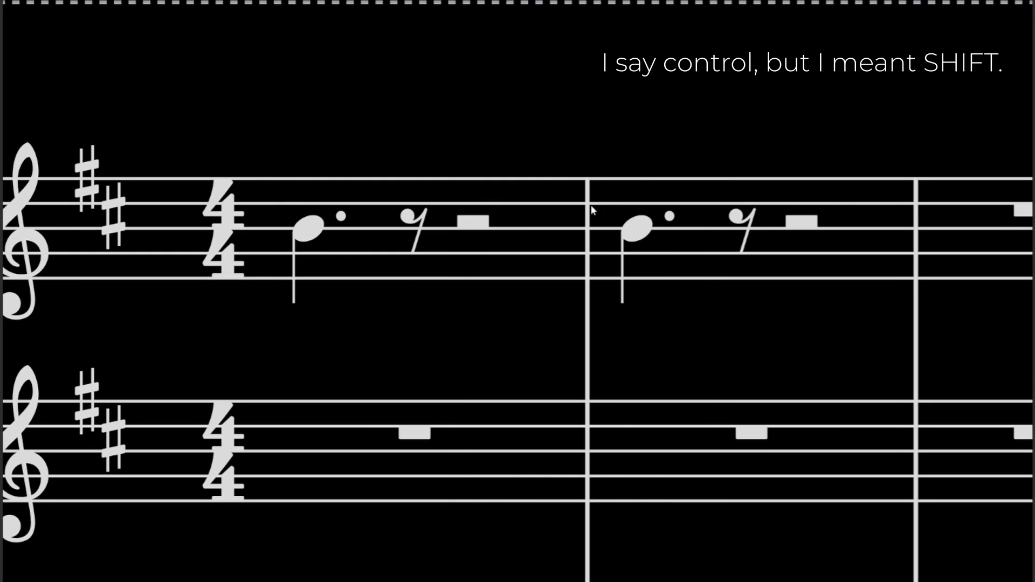
pyautogui.hotkey('ctrl', 'z')
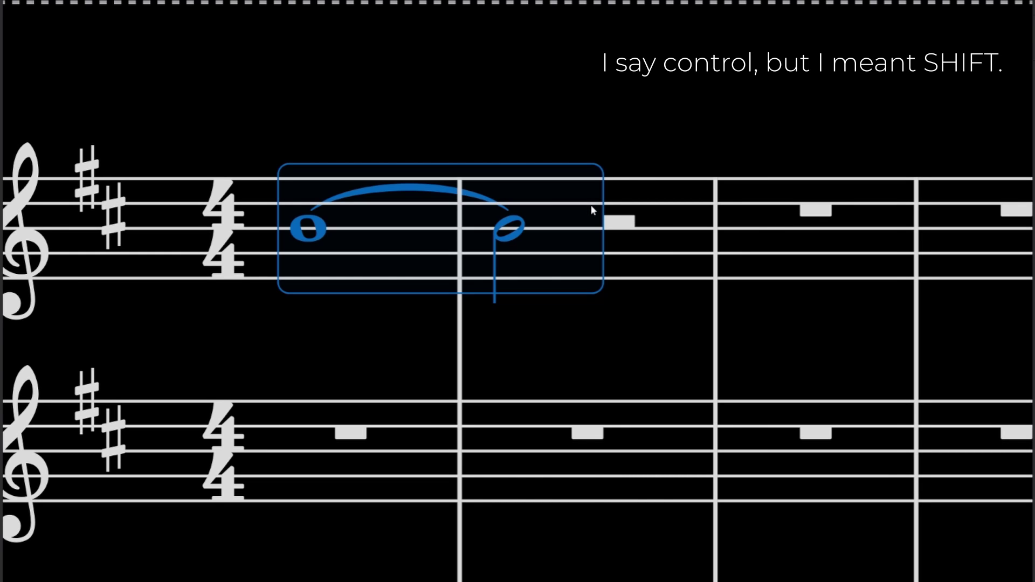
# Step: Shorten the tied whole note at the start of Flute 1 by three dotted-duration steps
pyautogui.click(309, 229)
pyautogui.hotkey('shift', 'q')
pyautogui.hotkey('shift', 'q')
pyautogui.hotkey('shift', 'q')
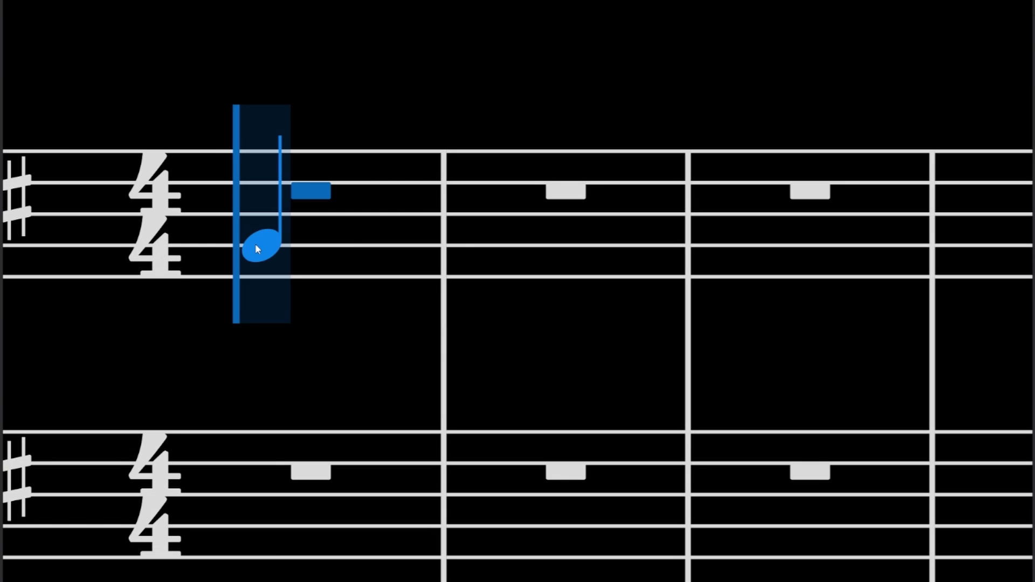
# Step: Try entering eighth notes in Flute 1's first measure, undo a slur and tie the notes
pyautogui.press('4')
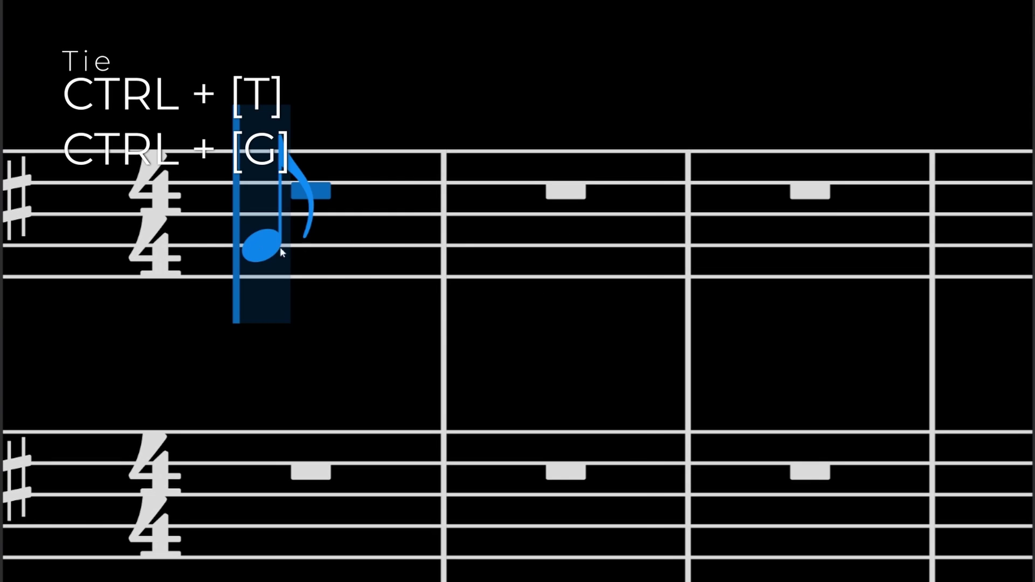
pyautogui.click(301, 247)
pyautogui.click(318, 248)
pyautogui.press('Escape')
pyautogui.press('Left')
pyautogui.press('s')
pyautogui.hotkey('ctrl', 'z')
pyautogui.hotkey('ctrl', 't')
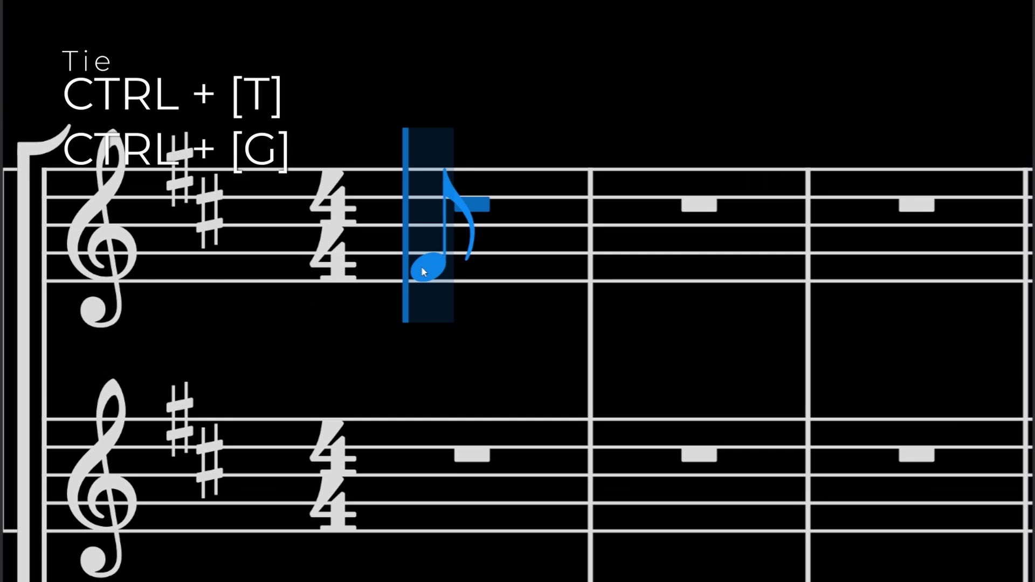
# Step: Enter eighth notes D, F-sharp, E, G, F-sharp, A and a staccato quarter note G in Flute 1's first measure
pyautogui.press('Down')
pyautogui.press('Down')
pyautogui.press('f')
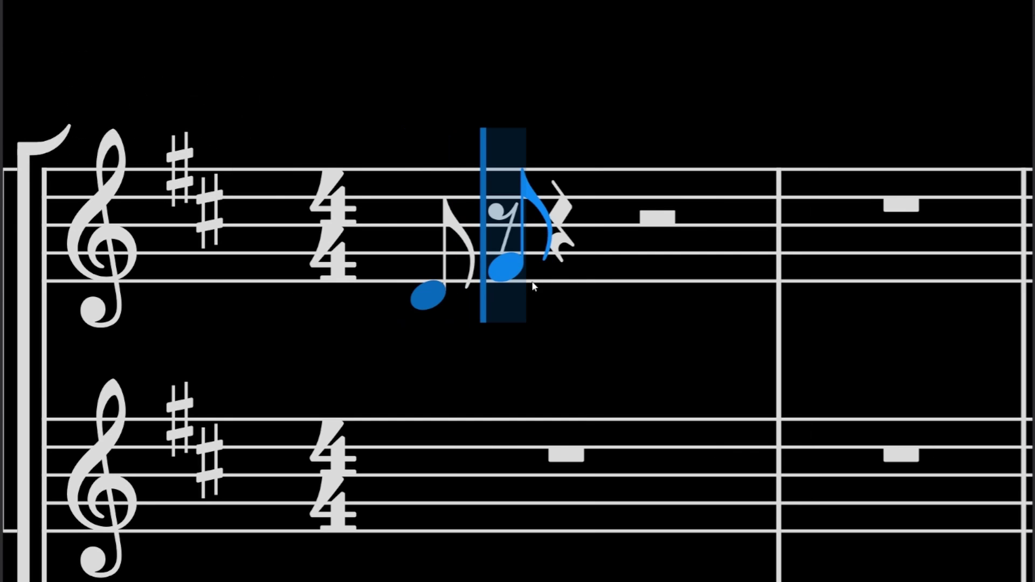
pyautogui.press('e')
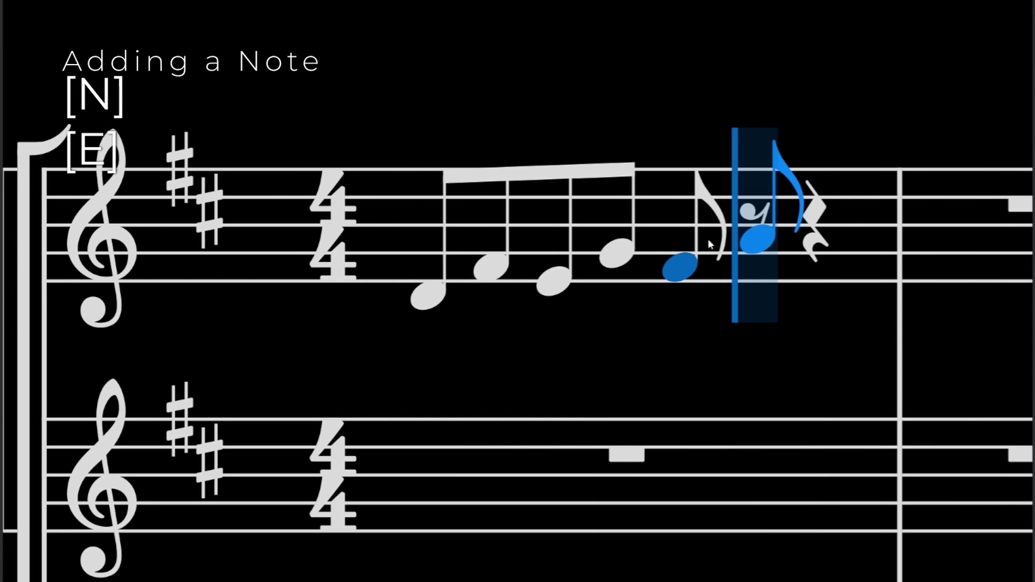
pyautogui.press('g')
pyautogui.hscroll(2, 686, 335)
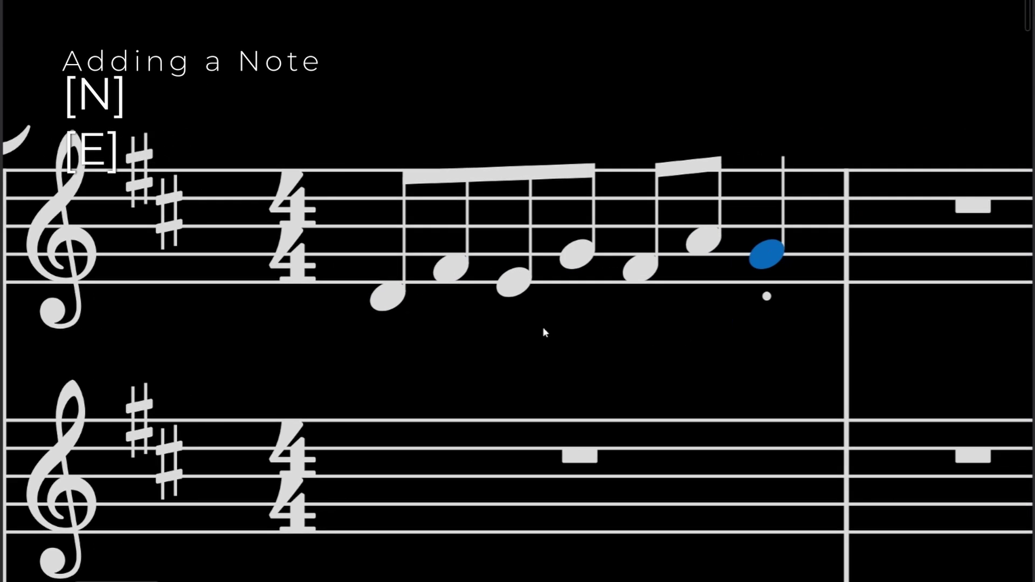
# Step: Slur the first six notes of Flute 1 in pairs: D to F-sharp, E to G, and F-sharp to A
pyautogui.click(385, 296)
pyautogui.press('s')
pyautogui.click(514, 281)
pyautogui.press('s')
pyautogui.click(654, 276)
pyautogui.press('s')
pyautogui.hscroll(1, 648, 312)
pyautogui.press('Escape')
# Step: Add an accent to the final G of the Flute 1 phrase
pyautogui.click(796, 240)
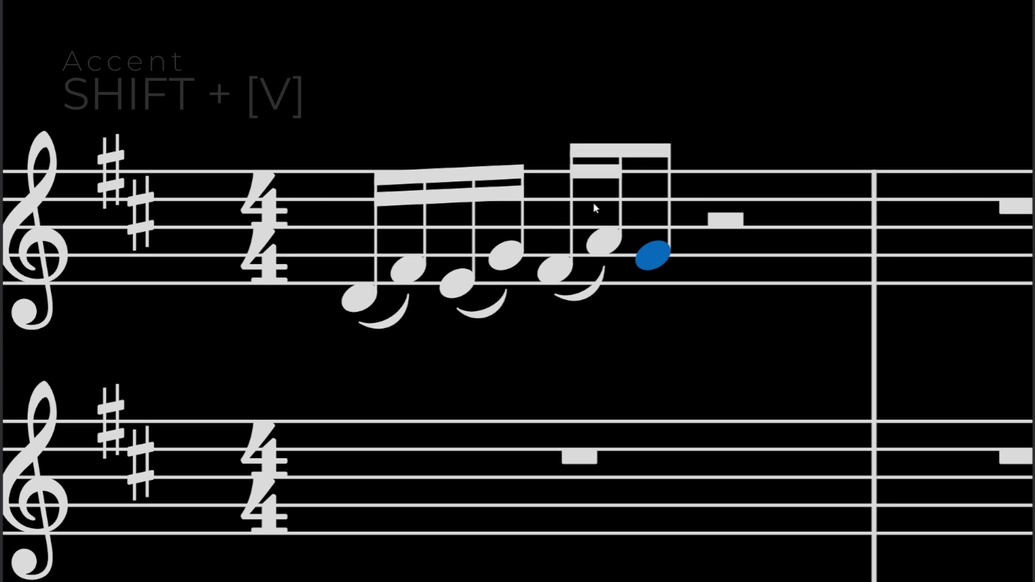
pyautogui.hotkey('shift', 'v')
# Step: Select the Flute 1 phrase from the first D to the accented G and repeat it directly after itself
pyautogui.click(462, 447)
pyautogui.click(515, 374)
pyautogui.scroll(-2, 518, 372)
pyautogui.click(392, 313)
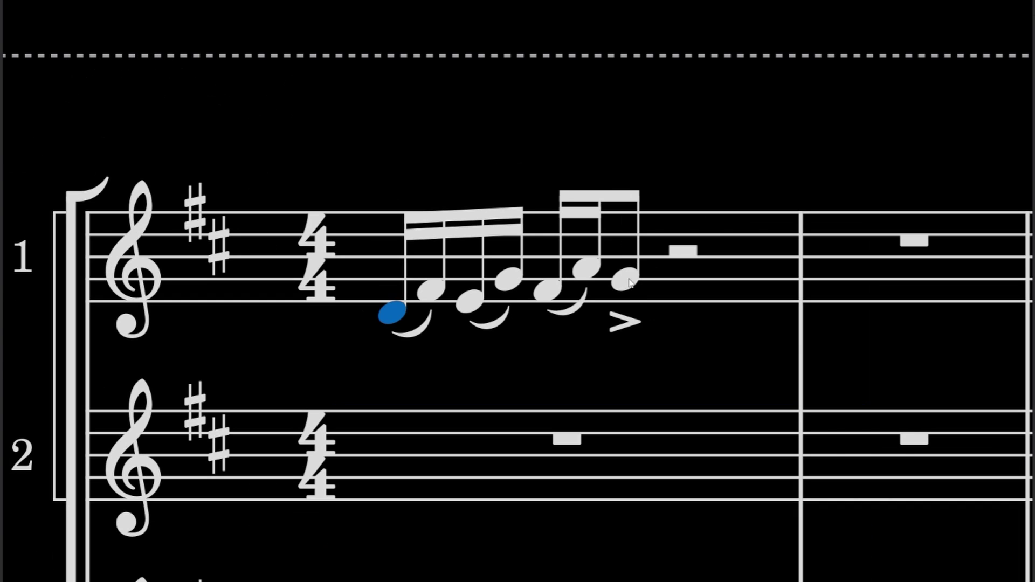
pyautogui.keyDown('shift'); pyautogui.click(627, 283); pyautogui.keyUp('shift')
pyautogui.press('r')
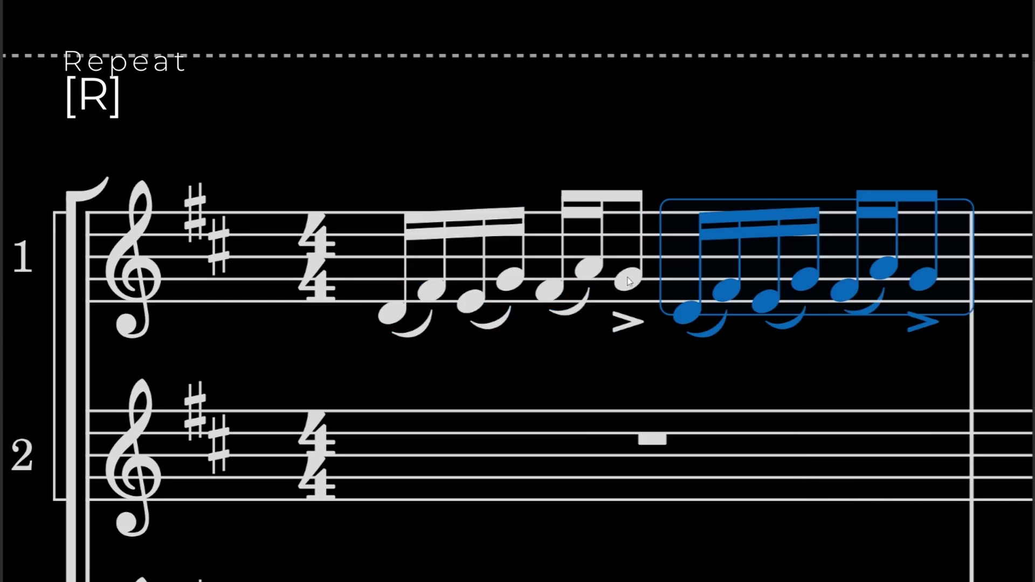
# Step: Raise both phrases in Flute 1's first measure by one octave
pyautogui.hscroll(1, 598, 109)
pyautogui.moveTo(597, 105); pyautogui.dragTo(525, 107)
pyautogui.click(273, 319)
pyautogui.scroll(-2, 669, 339)
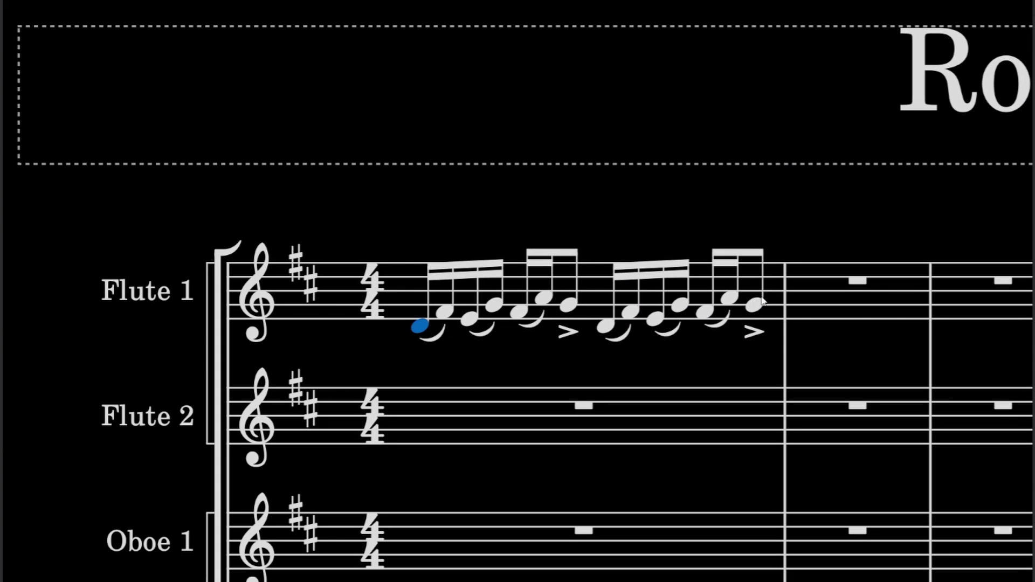
pyautogui.click(459, 319)
pyautogui.moveTo(419, 326); pyautogui.dragTo(420, 277)
pyautogui.hotkey('ctrl', 'z')
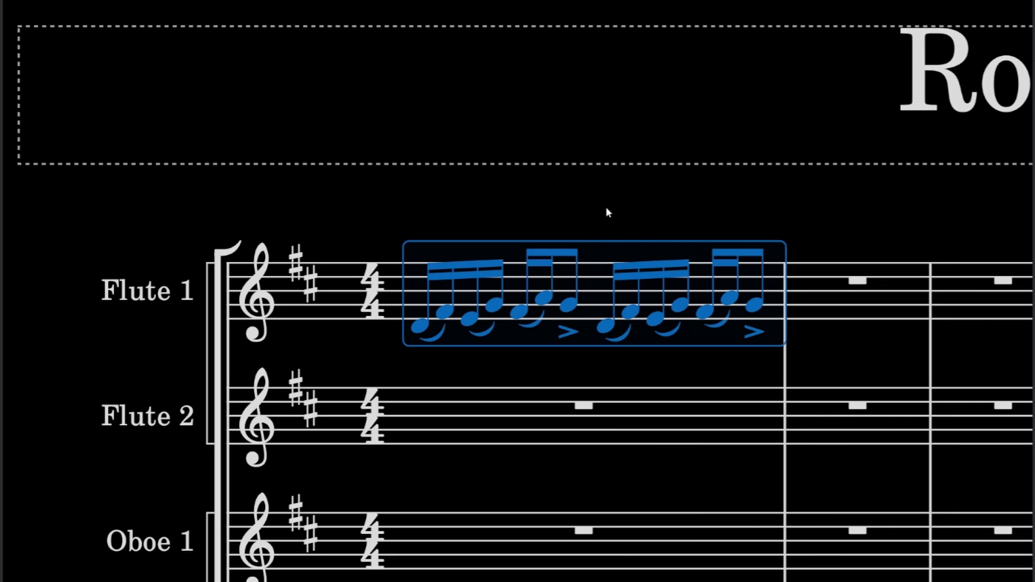
pyautogui.hotkey('ctrl', 'Up')
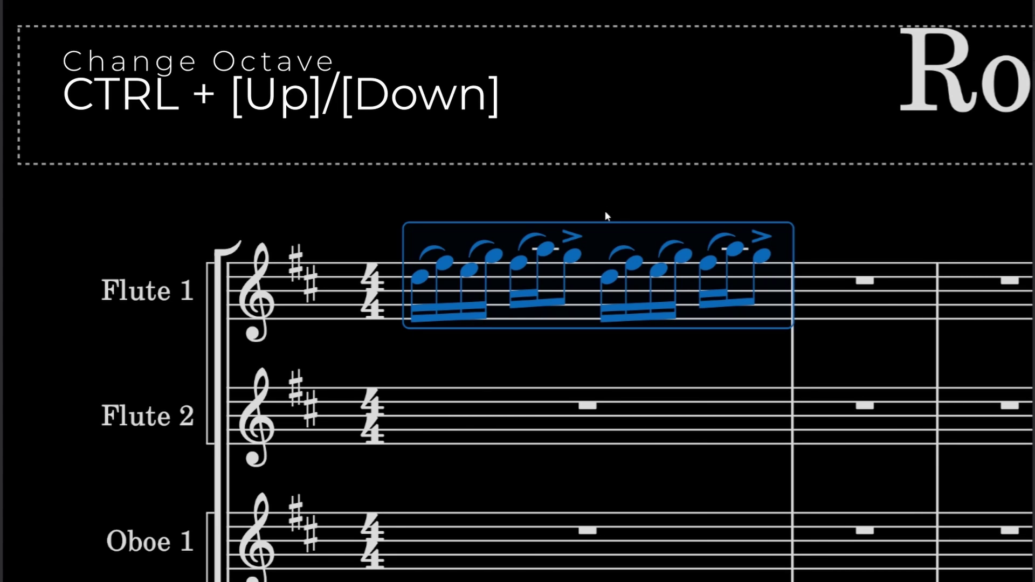
# Step: Add a whole note C-sharp above the B in Flute 1's second measure and enter whole notes D and B in the third
pyautogui.click(605, 211)
pyautogui.click(468, 415)
pyautogui.moveTo(775, 290); pyautogui.dragTo(673, 272)
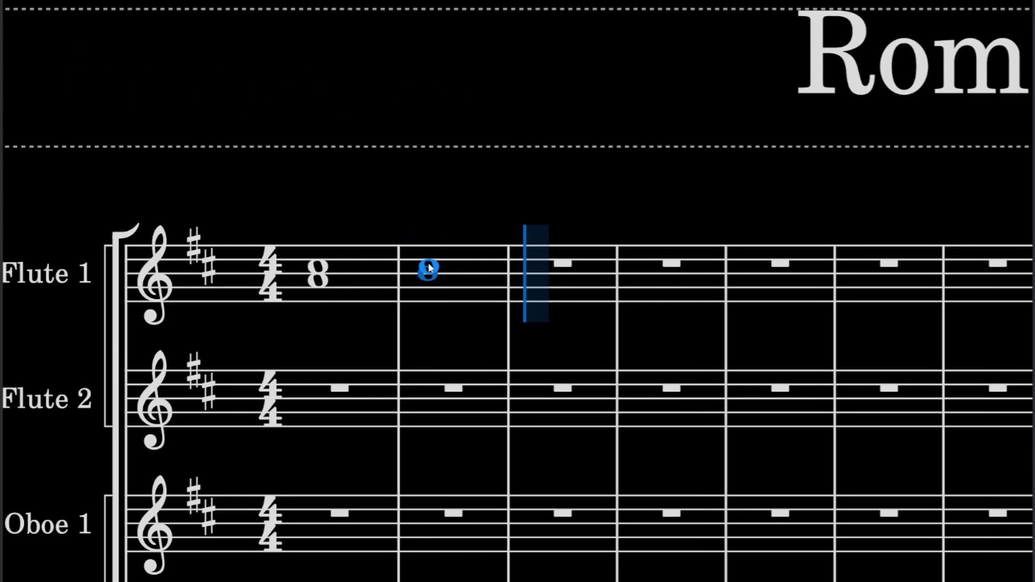
pyautogui.click(429, 267)
pyautogui.click(565, 260)
pyautogui.click(565, 274)
pyautogui.press('Escape')
# Step: Slur the whole-note chord in Flute 1's first measure to the chord in the second measure
pyautogui.click(317, 280)
pyautogui.press('s')
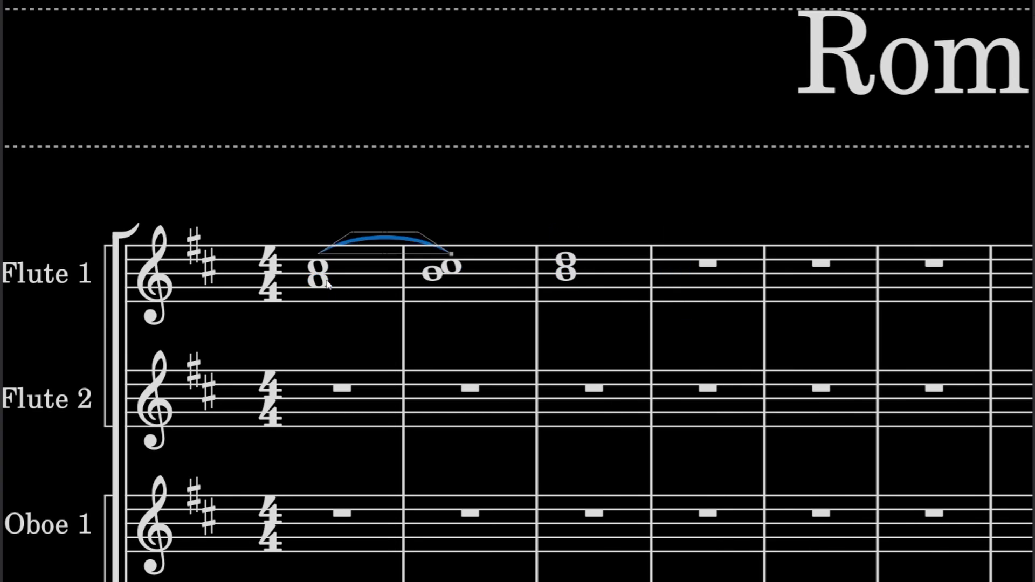